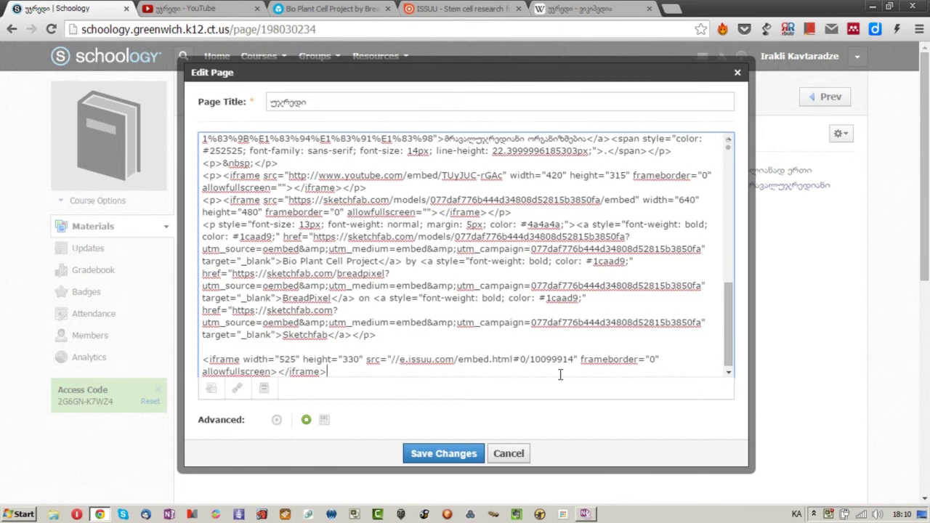
# Save the page edits that embed the issuu publication and bring the embedded document into view
pyautogui.click(466, 454)
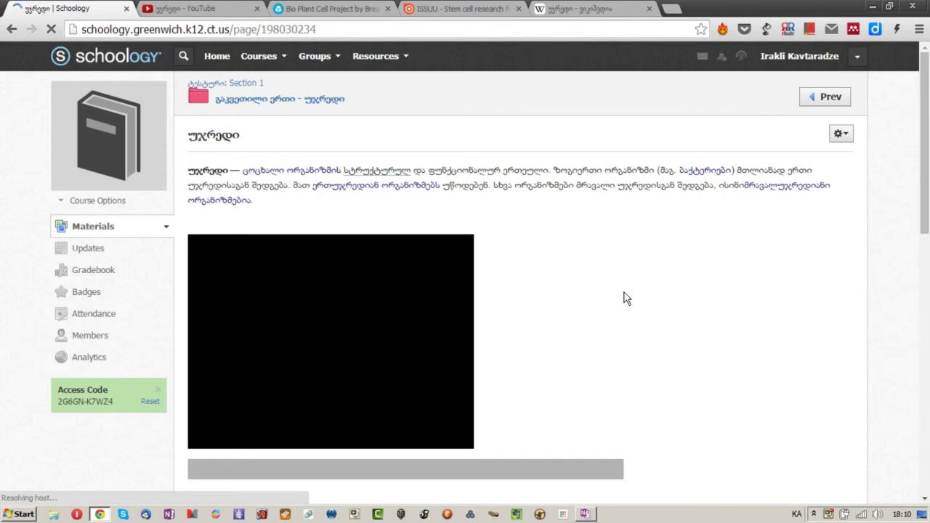
pyautogui.scroll(-4, 626, 299)
pyautogui.moveTo(920, 193); pyautogui.dragTo(925, 348)
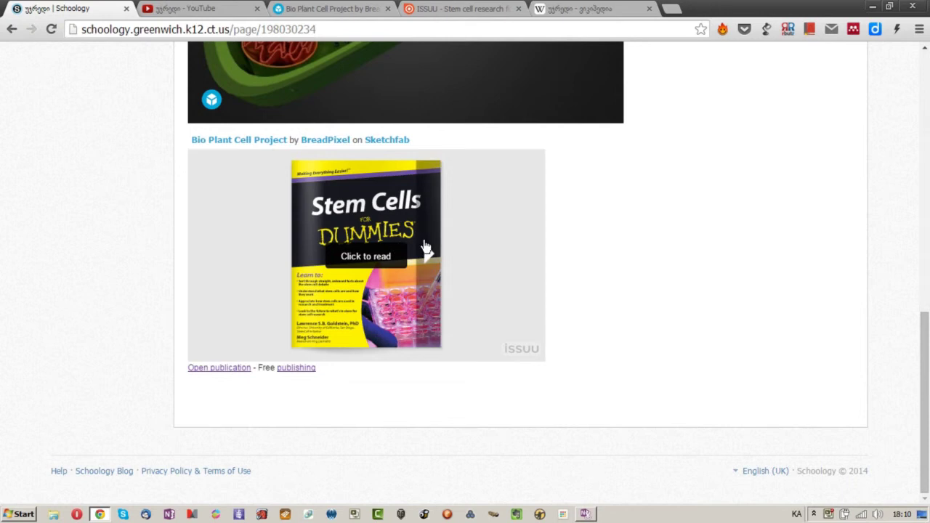
# Test the embedded Stem Cells For Dummies publication by paging through it, reading it full screen and returning to the course page
pyautogui.click(425, 247)
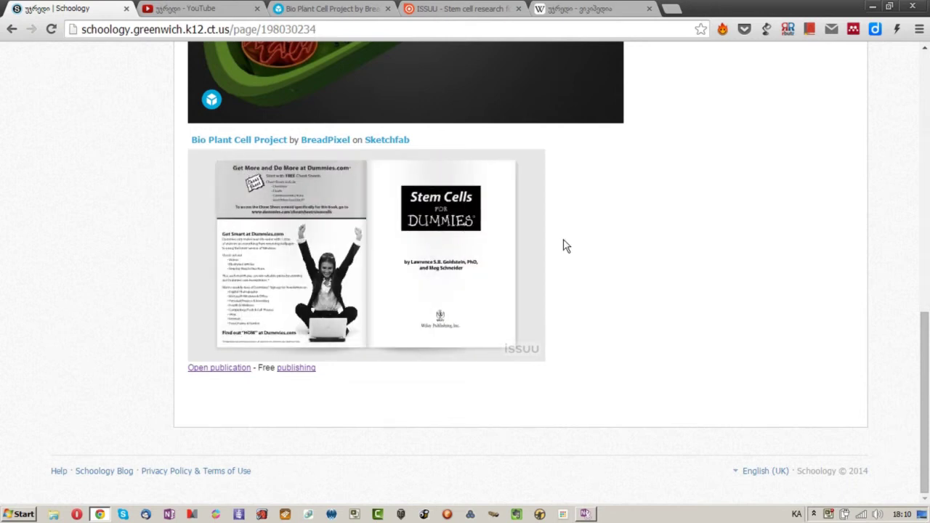
pyautogui.click(505, 254)
pyautogui.click(328, 248)
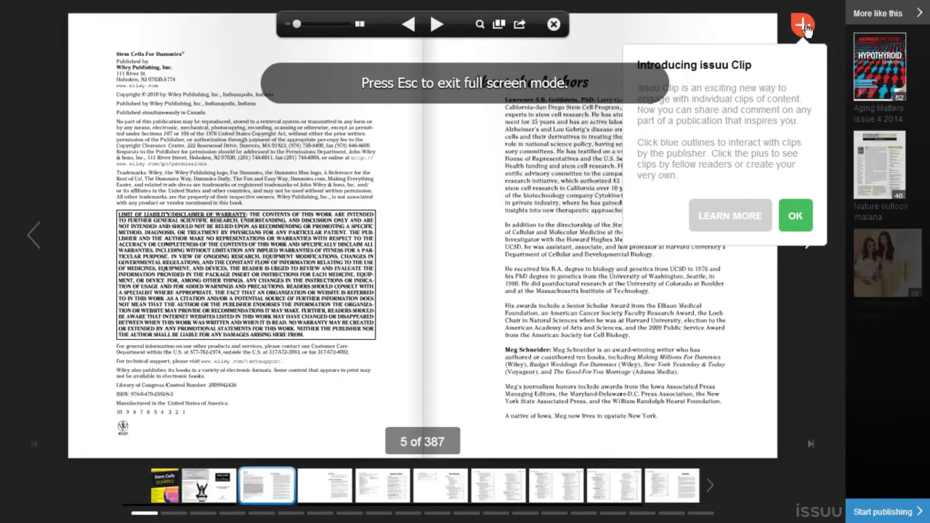
pyautogui.click(497, 25)
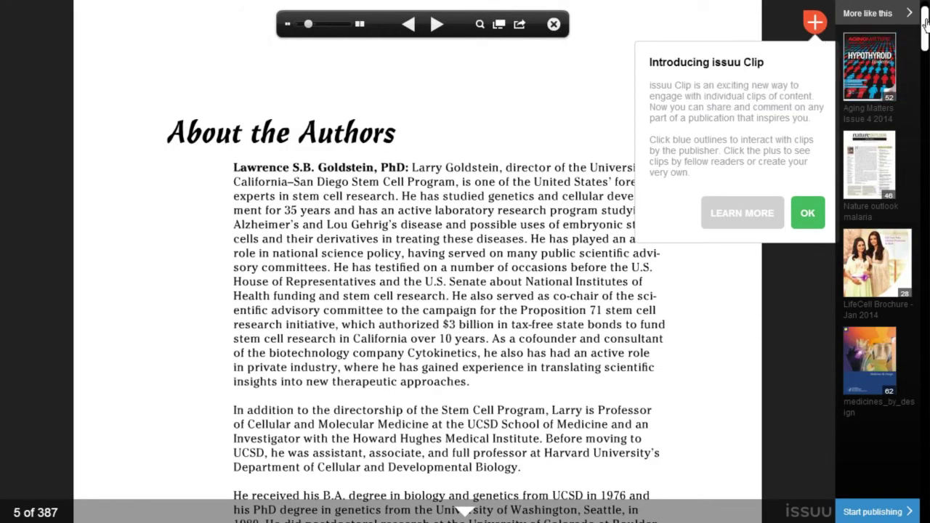
pyautogui.moveTo(925, 26); pyautogui.dragTo(925, 109)
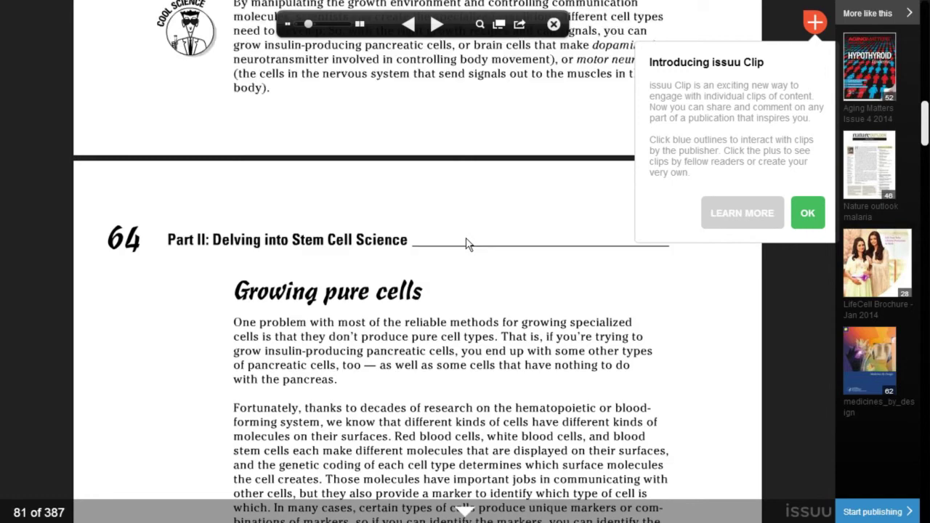
pyautogui.press('Escape')
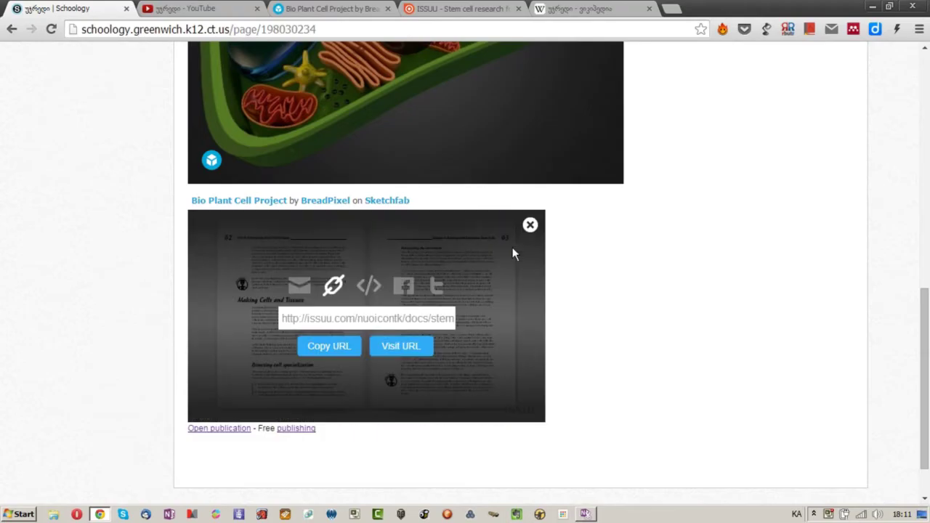
pyautogui.click(530, 225)
# Review the saved page from the introductory text and video through the 3D cell model to the embedded publication
pyautogui.scroll(8, 668, 239)
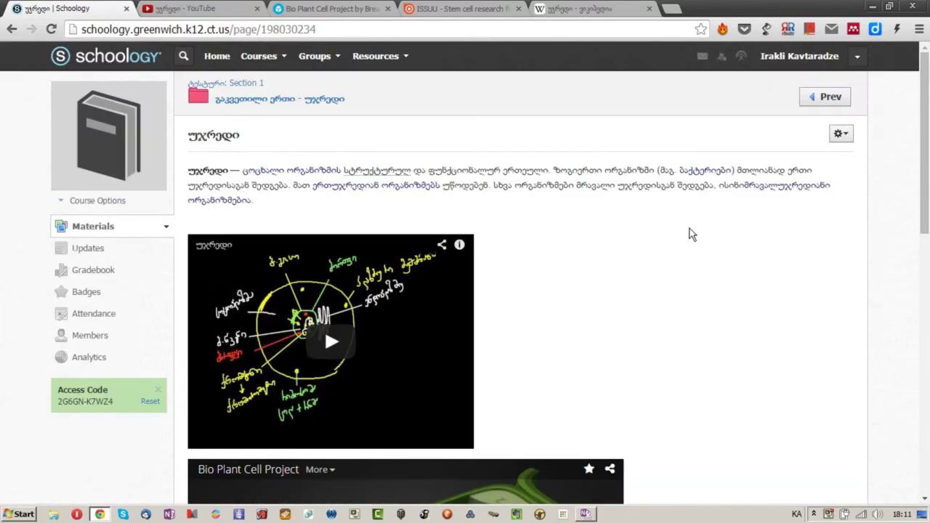
pyautogui.scroll(-6, 907, 182)
pyautogui.scroll(-1, 845, 217)
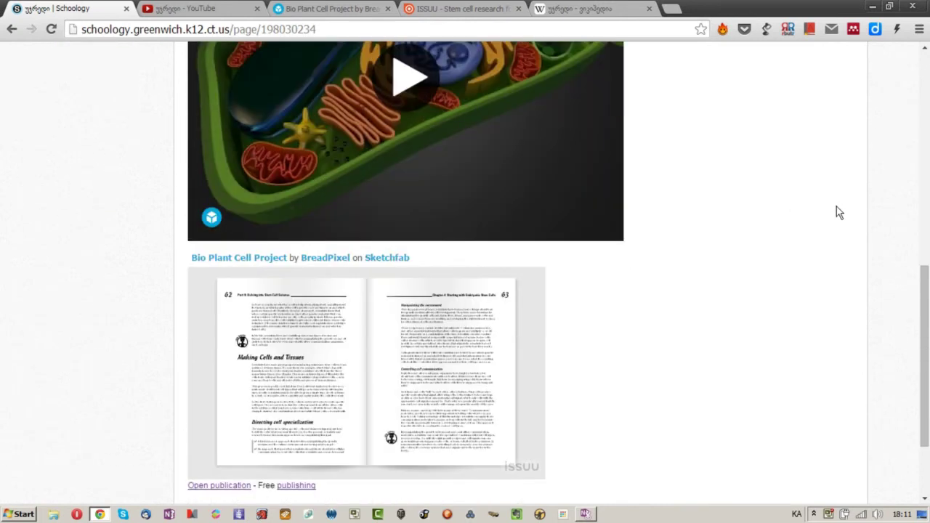
pyautogui.scroll(-2, 837, 214)
pyautogui.scroll(10, 863, 298)
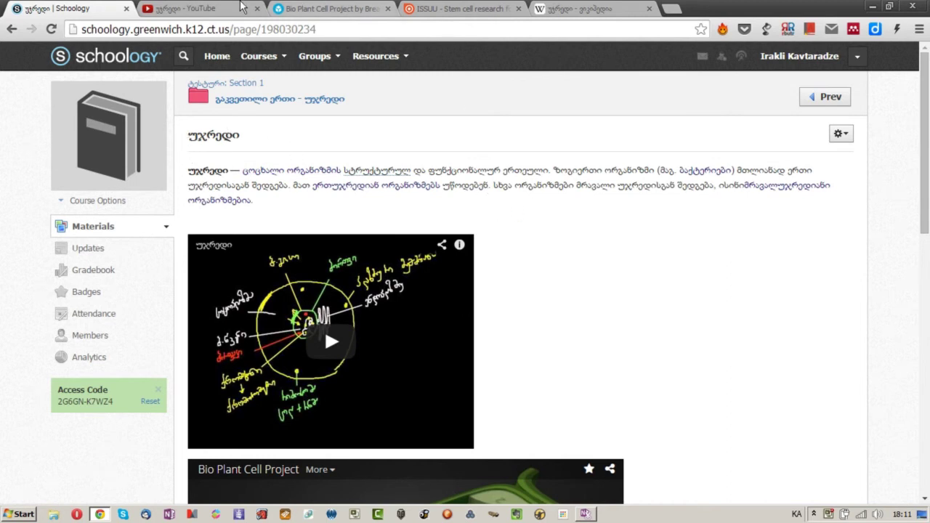
# Start a new test/quiz named უჯრედი in the lesson folder with the due date 12/11/14
pyautogui.click(80, 232)
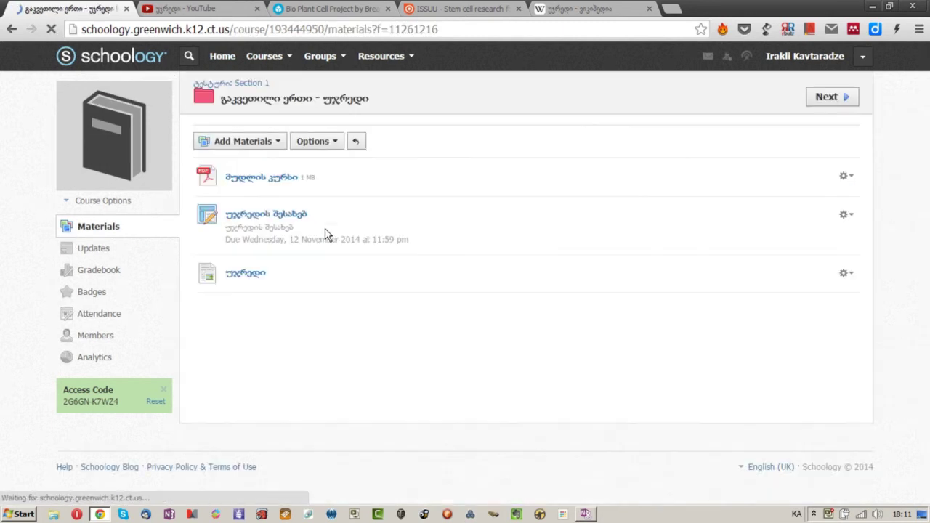
pyautogui.click(264, 142)
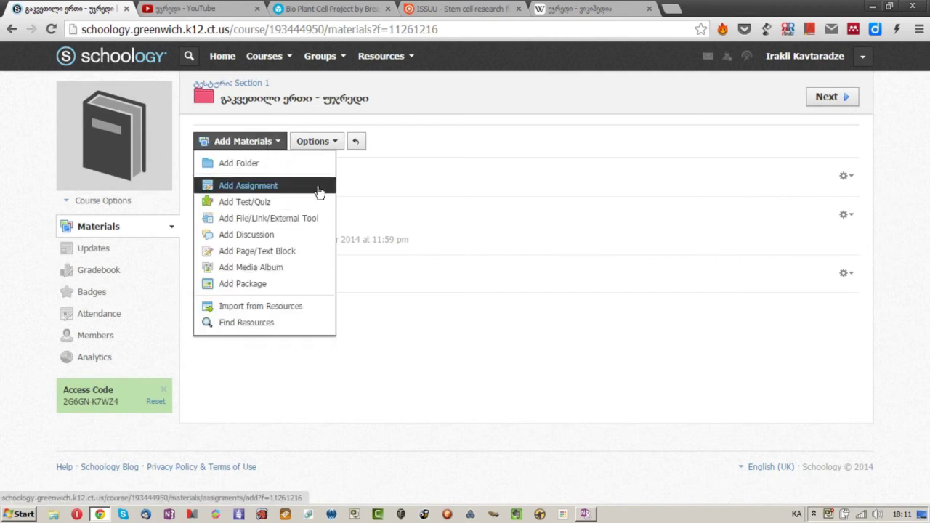
pyautogui.click(299, 202)
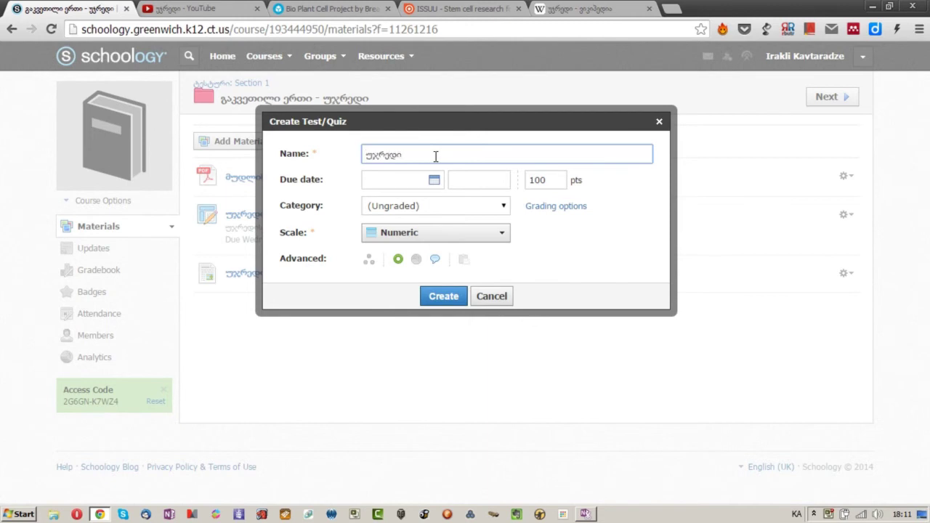
pyautogui.click(434, 181)
pyautogui.click(453, 272)
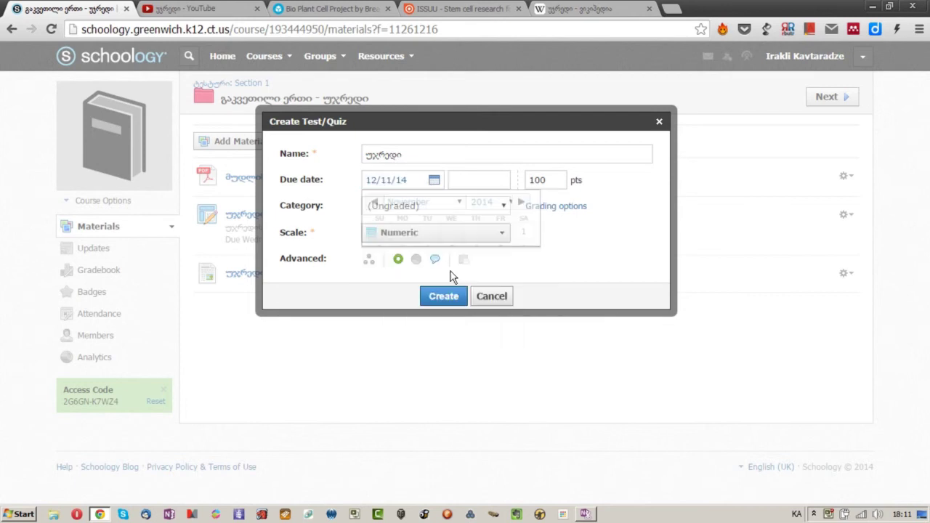
# Set the quiz's due time to 12:00AM, assign it a newly created category and create the quiz
pyautogui.click(471, 186)
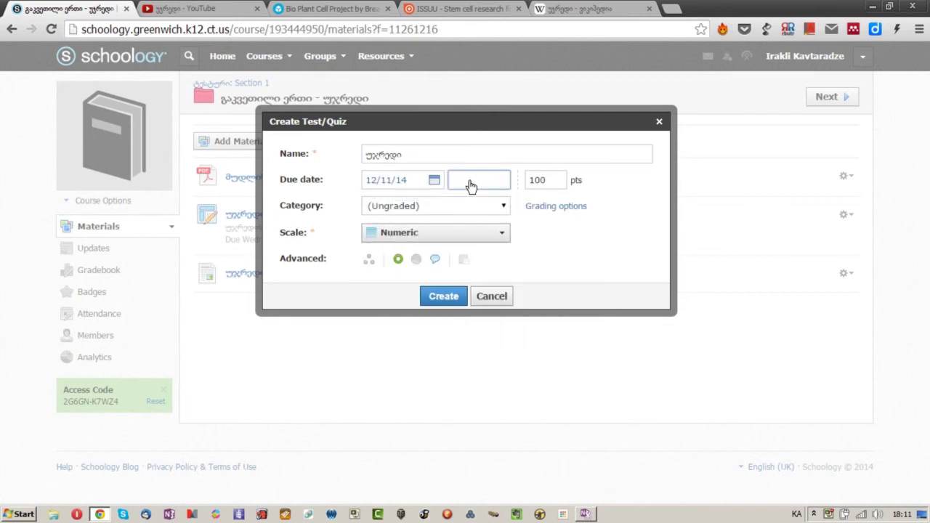
pyautogui.click(471, 186)
pyautogui.click(439, 207)
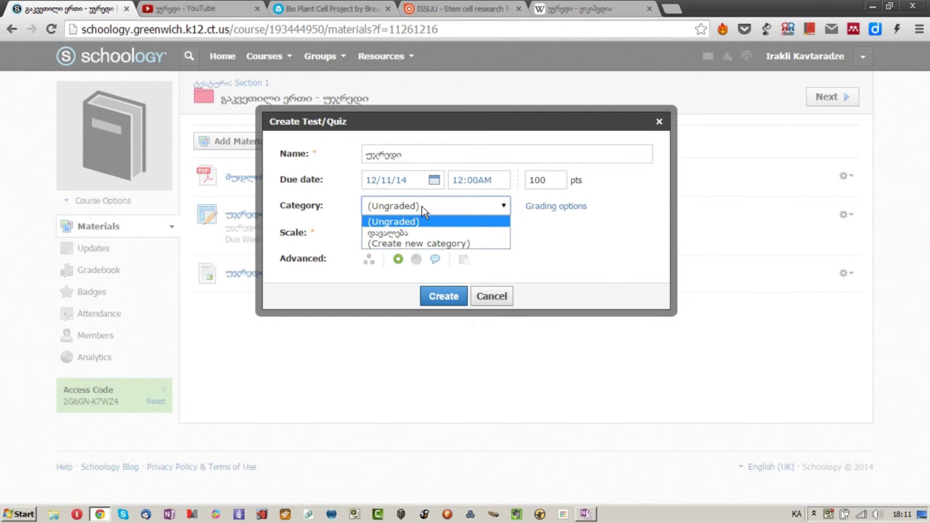
pyautogui.click(421, 243)
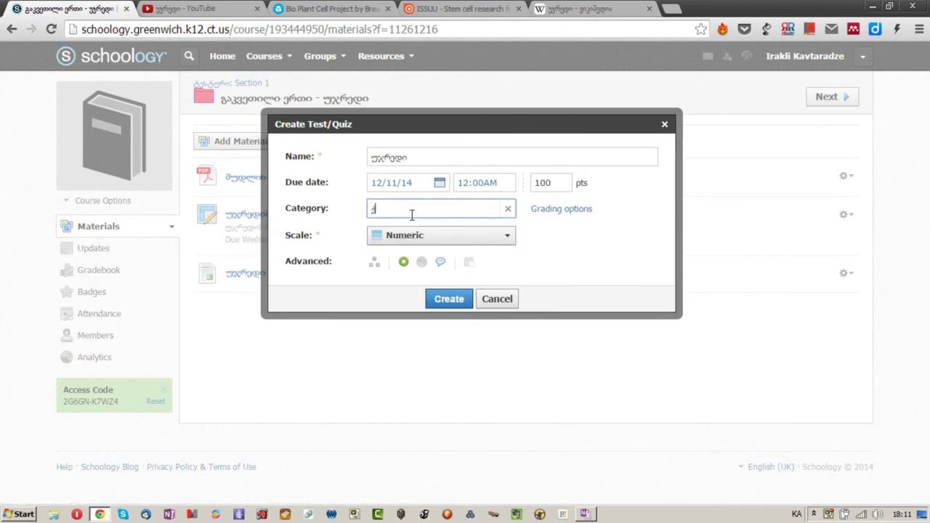
pyautogui.click(447, 299)
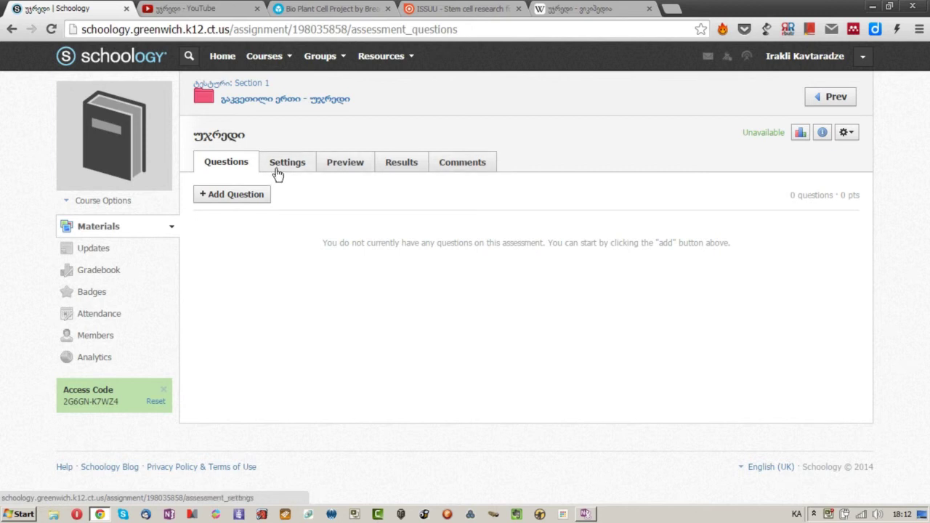
pyautogui.click(235, 197)
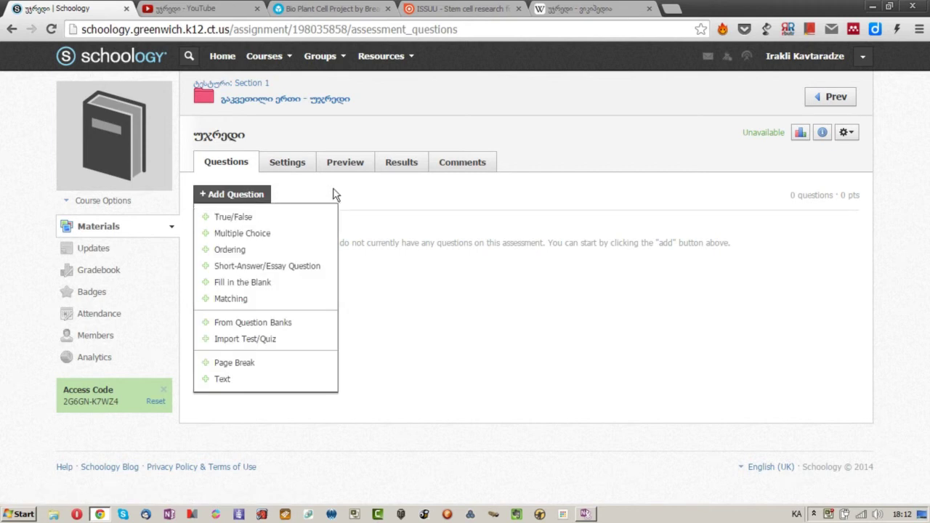
pyautogui.click(258, 195)
pyautogui.click(257, 196)
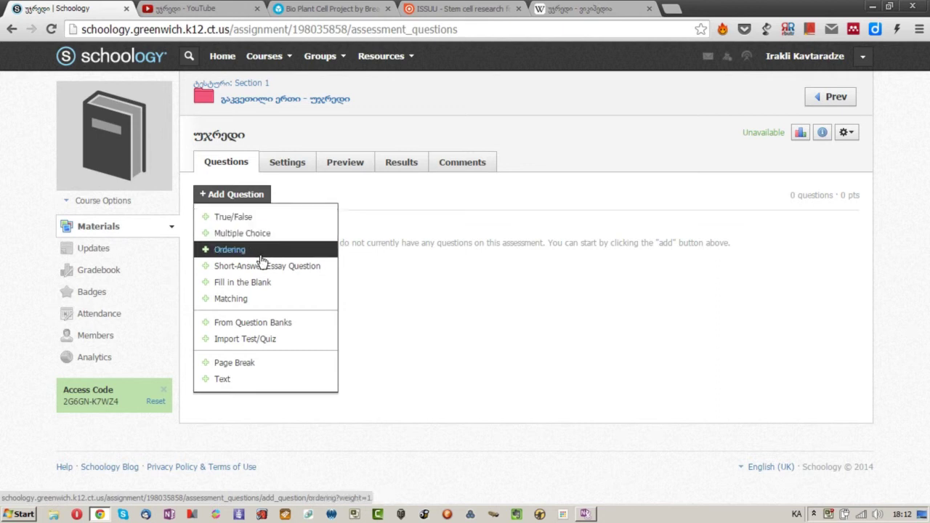
pyautogui.click(438, 235)
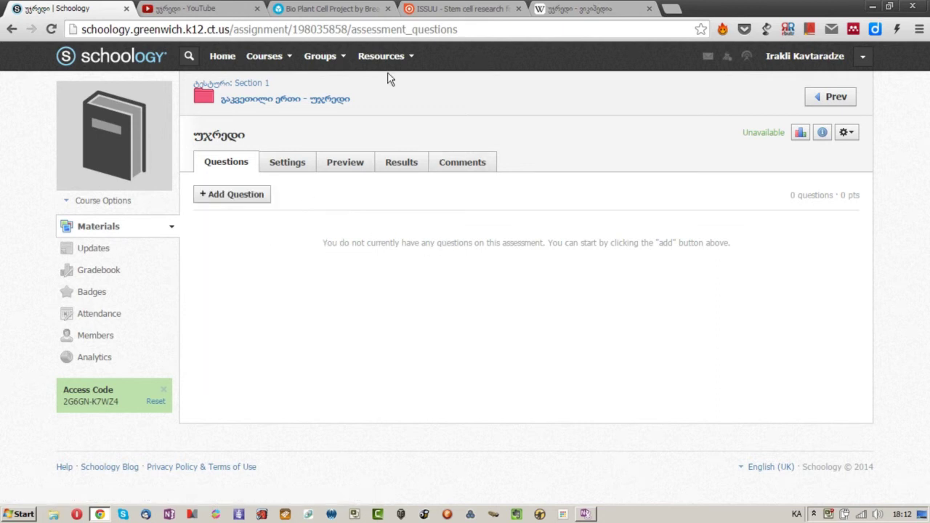
# Return to the lesson folder and create a media album titled უჯრედი
pyautogui.click(12, 29)
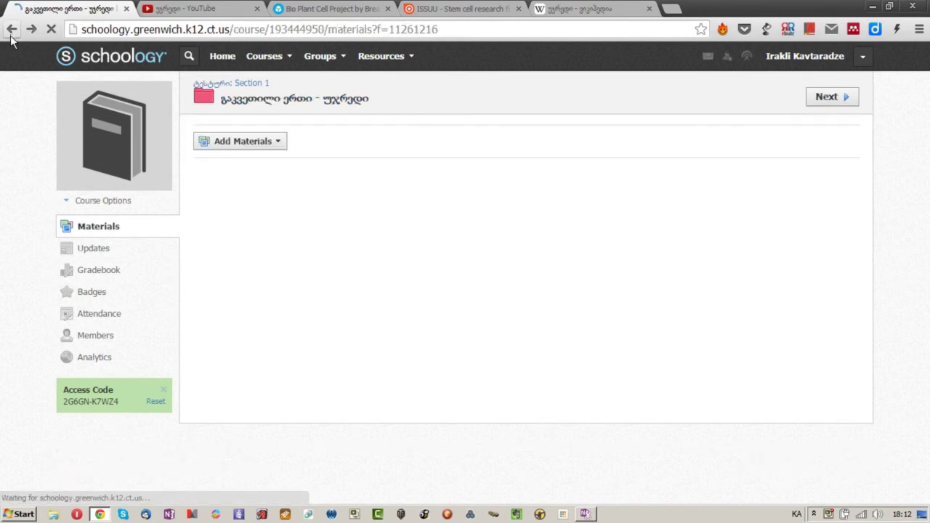
pyautogui.click(244, 143)
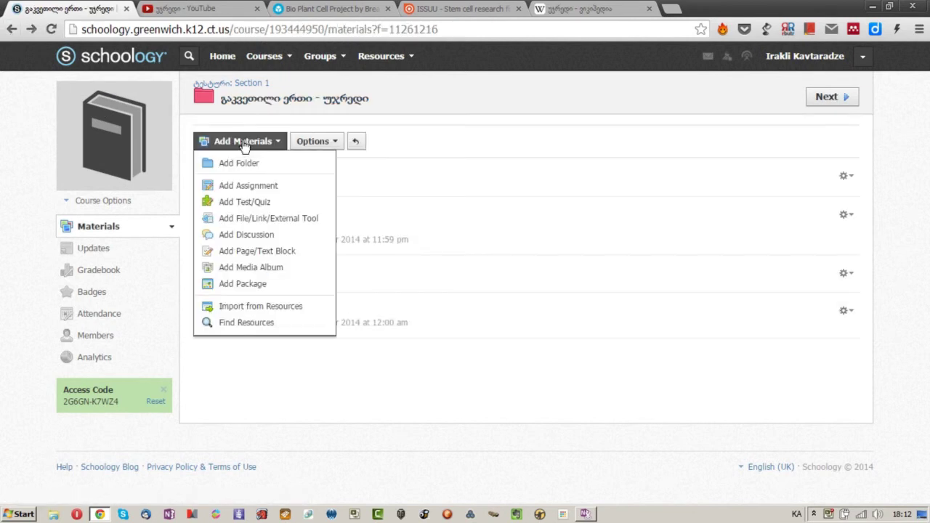
pyautogui.click(295, 272)
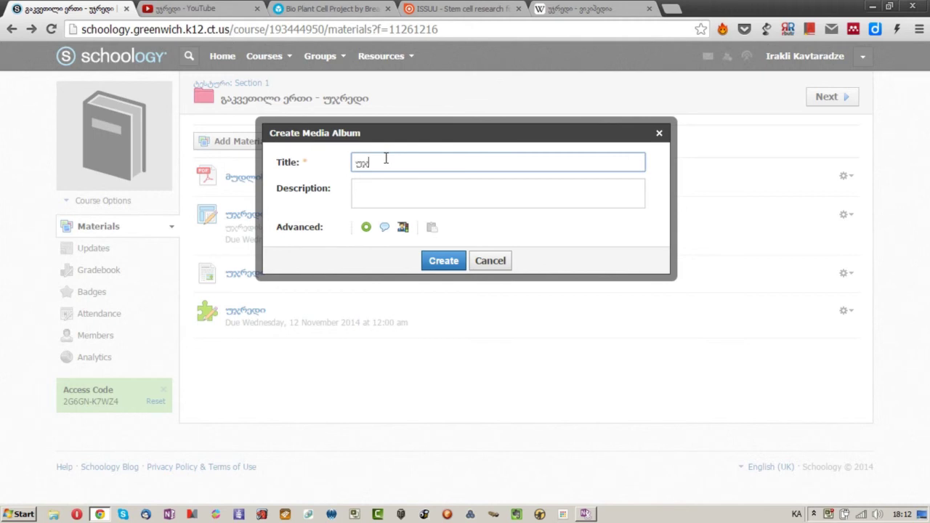
pyautogui.click(433, 260)
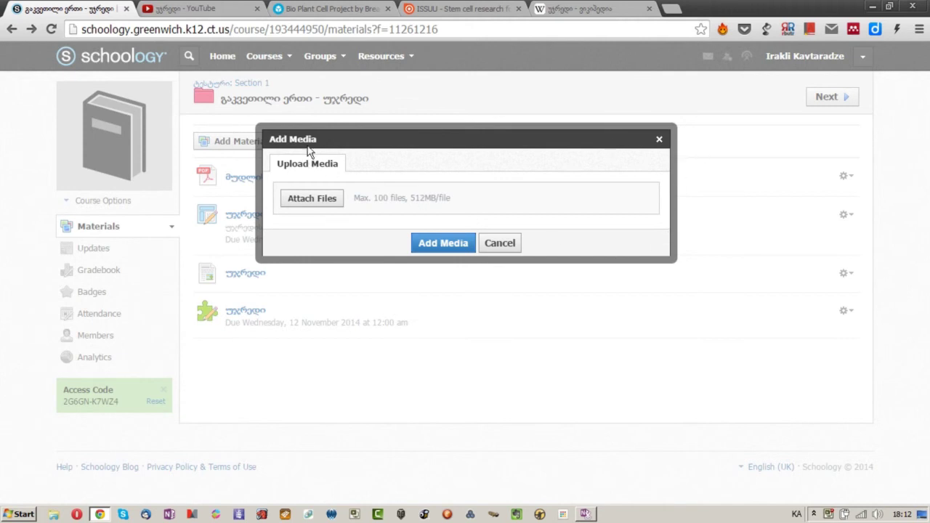
pyautogui.click(311, 202)
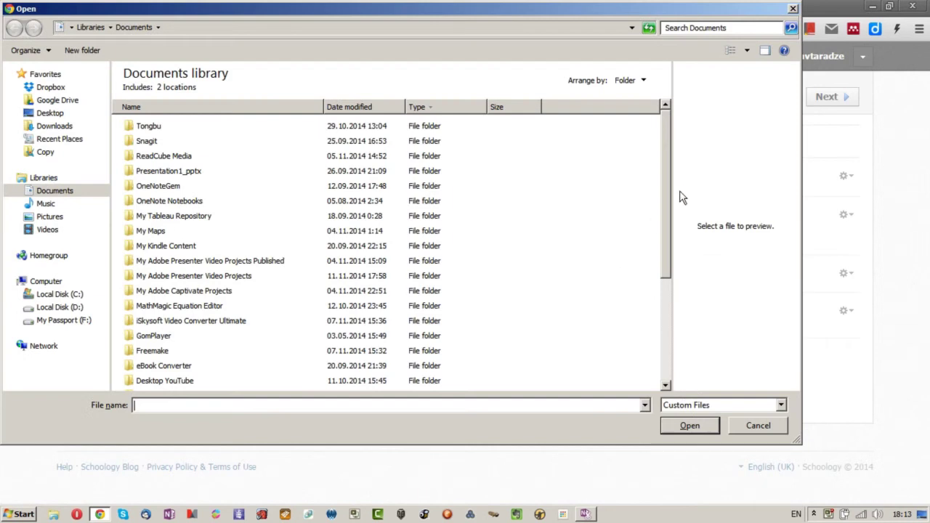
pyautogui.scroll(-4, 667, 151)
pyautogui.scroll(4, 669, 138)
pyautogui.click(73, 218)
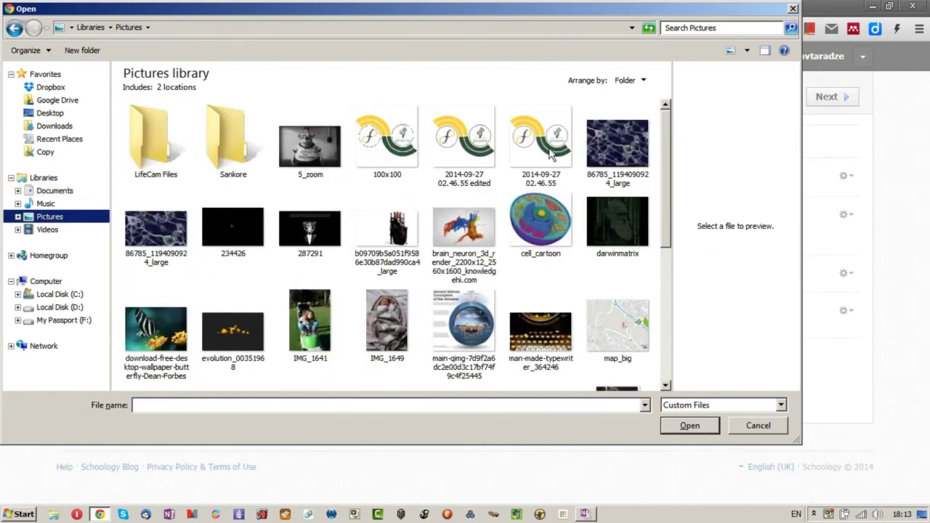
pyautogui.click(623, 142)
pyautogui.keyDown('ctrl'); pyautogui.click(542, 222); pyautogui.keyUp('ctrl')
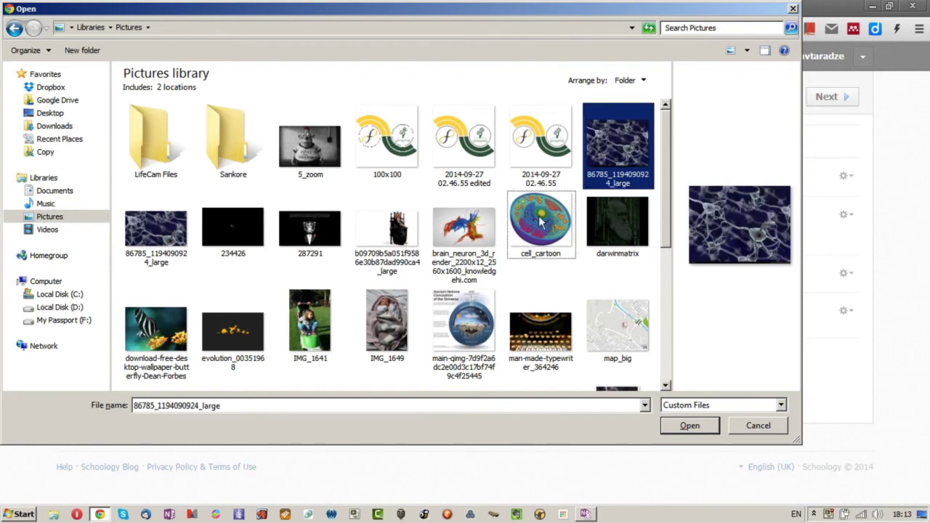
pyautogui.click(683, 429)
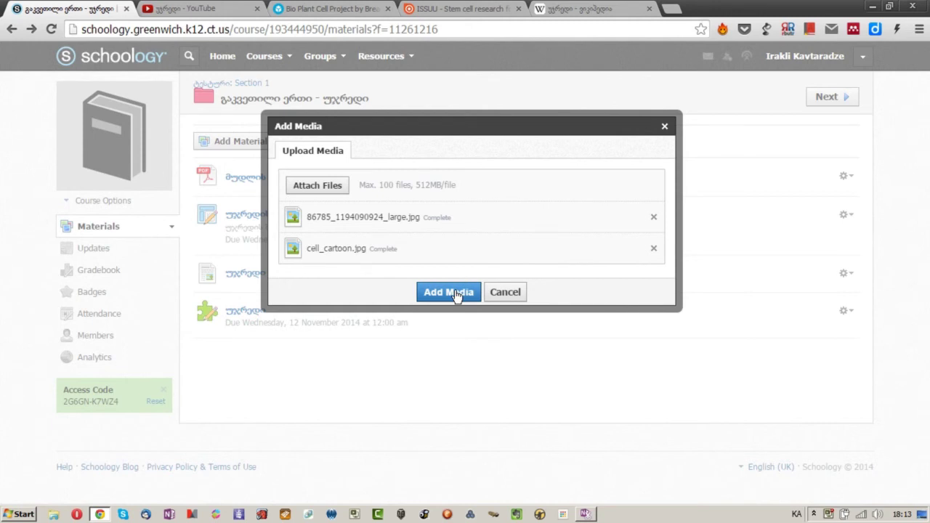
pyautogui.click(456, 295)
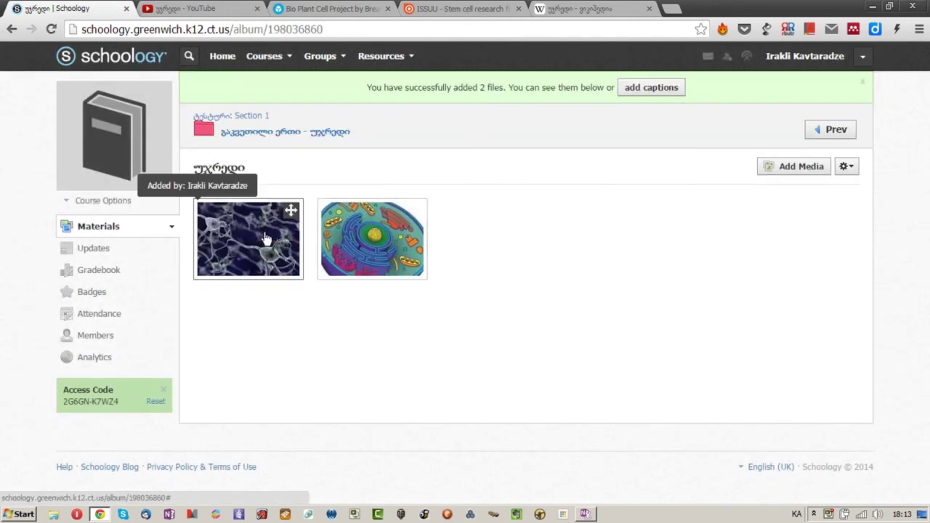
# Open the neuron image in the album and save the caption ნეირონი for it
pyautogui.click(248, 235)
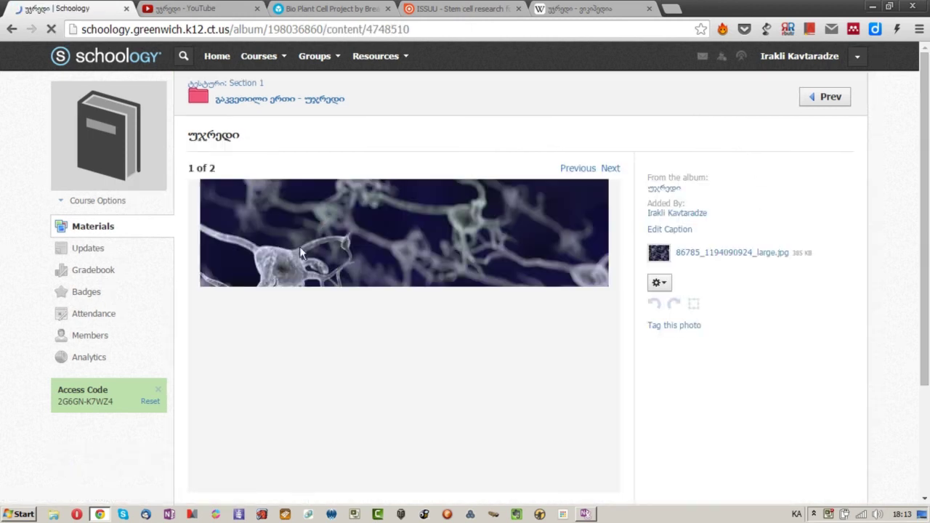
pyautogui.click(674, 234)
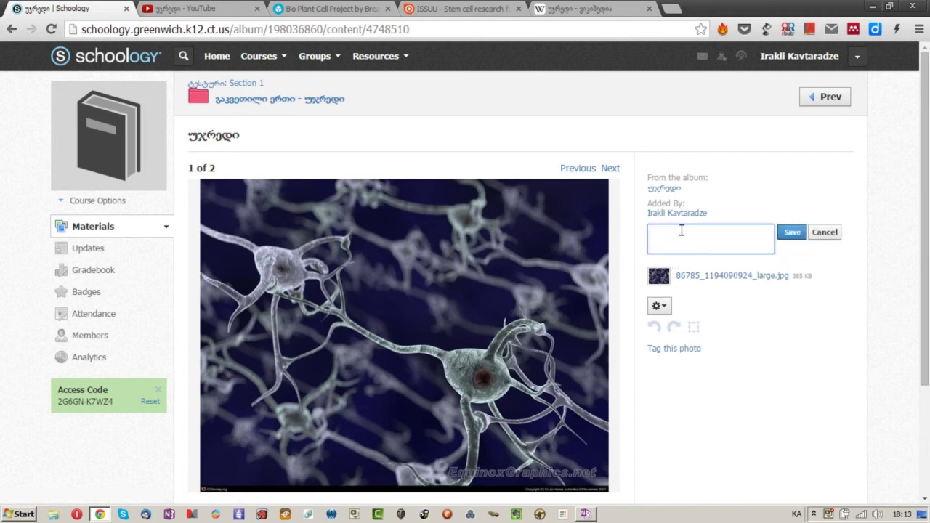
pyautogui.click(791, 234)
pyautogui.scroll(-2, 683, 256)
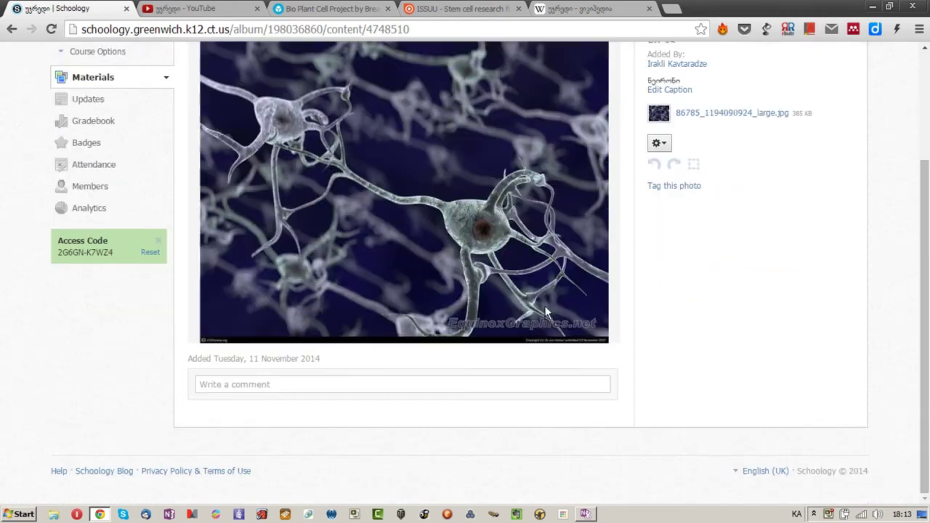
pyautogui.click(350, 385)
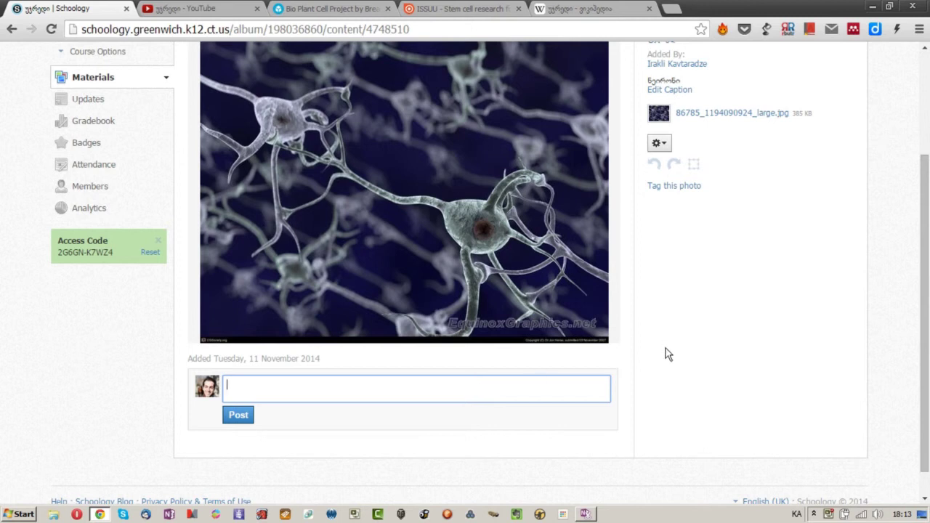
pyautogui.scroll(2, 652, 362)
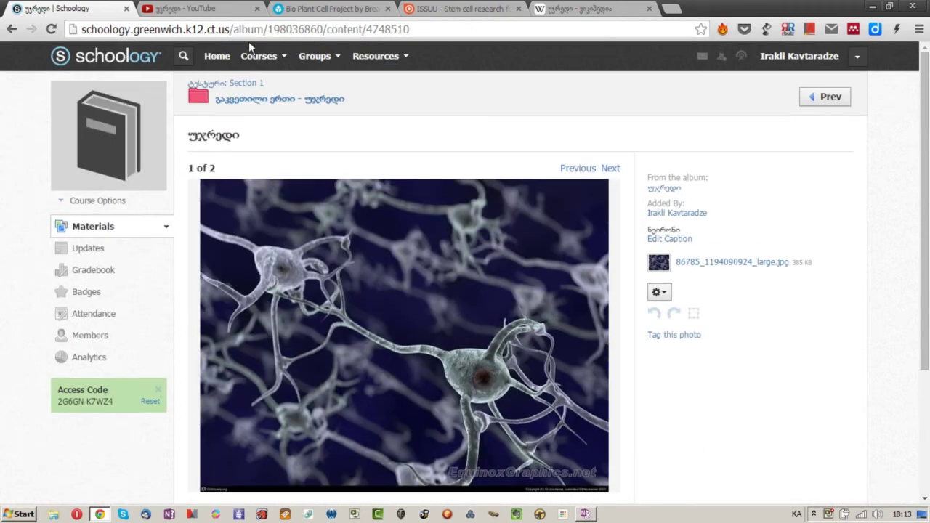
# Return to the lesson folder გაკვეთილი ერთი - უჯრედი and start a new discussion titled უჯრედი
pyautogui.click(103, 231)
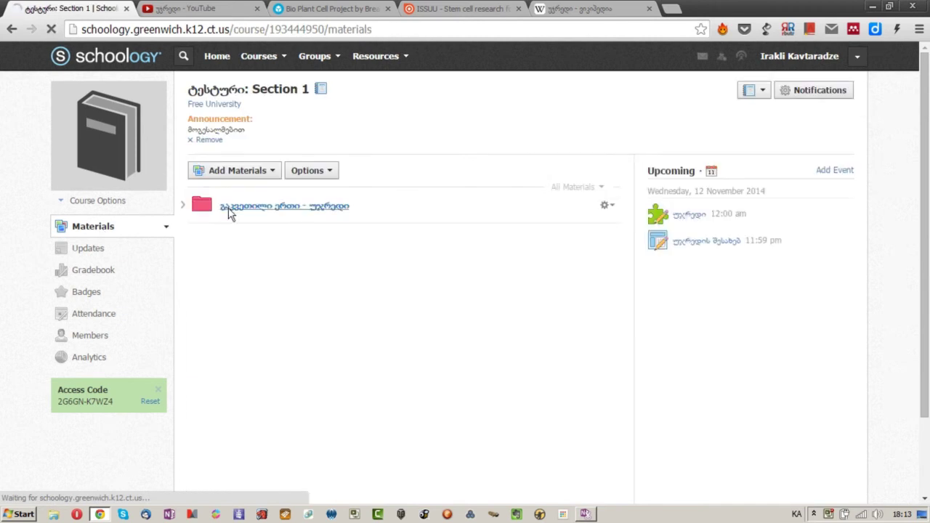
pyautogui.click(229, 209)
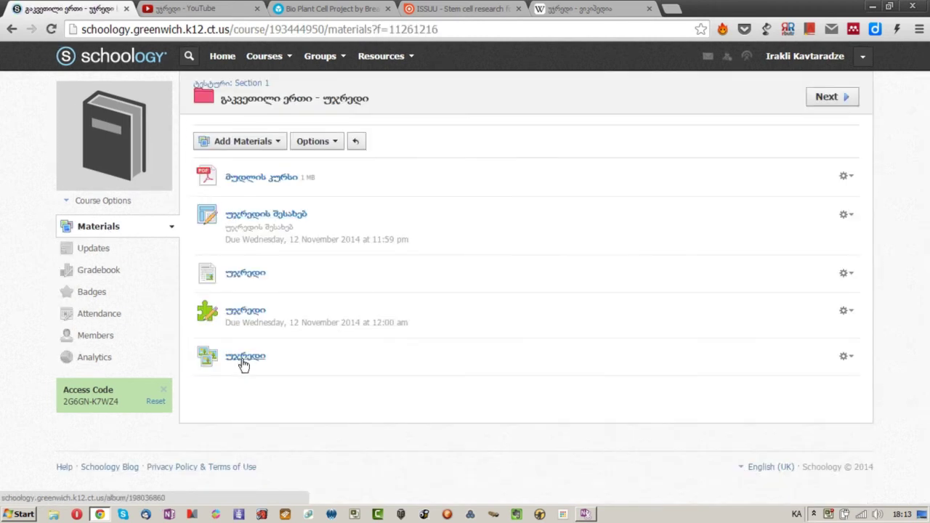
pyautogui.click(237, 147)
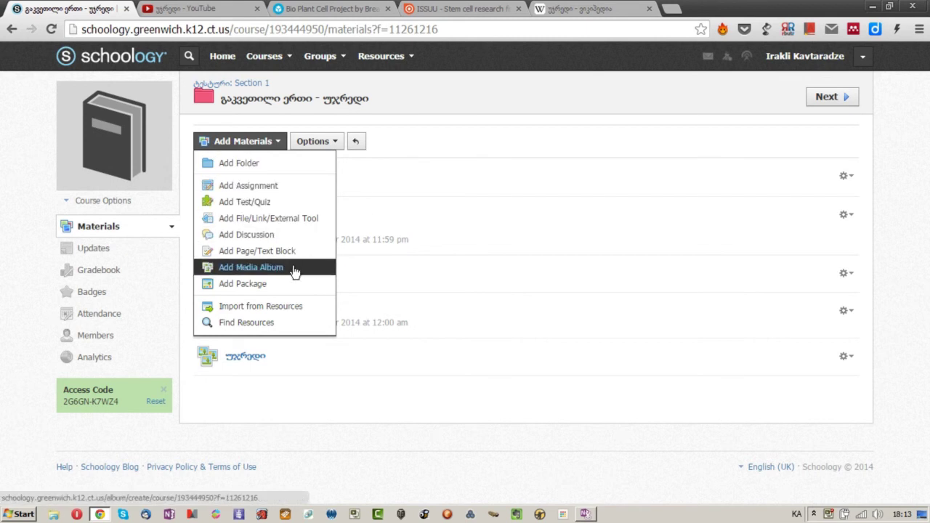
pyautogui.click(226, 234)
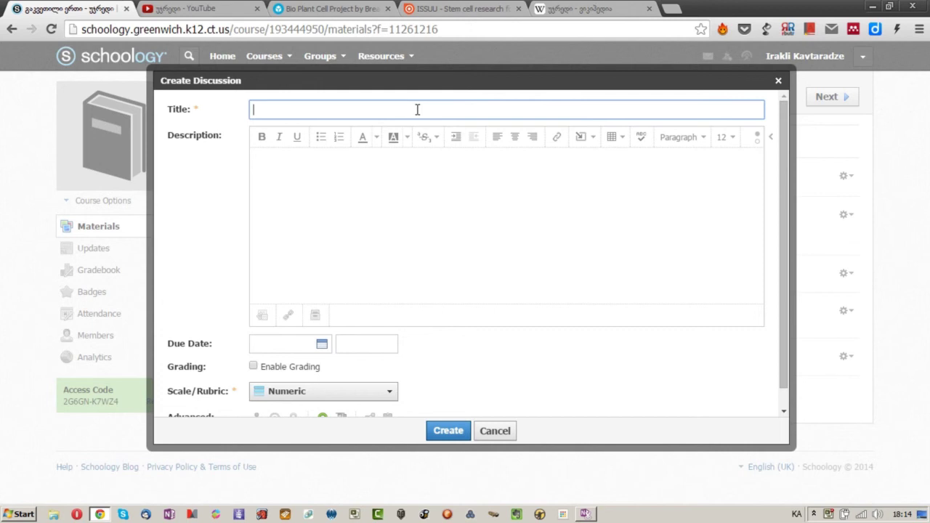
pyautogui.write('იდი')
pyautogui.press('Tab')
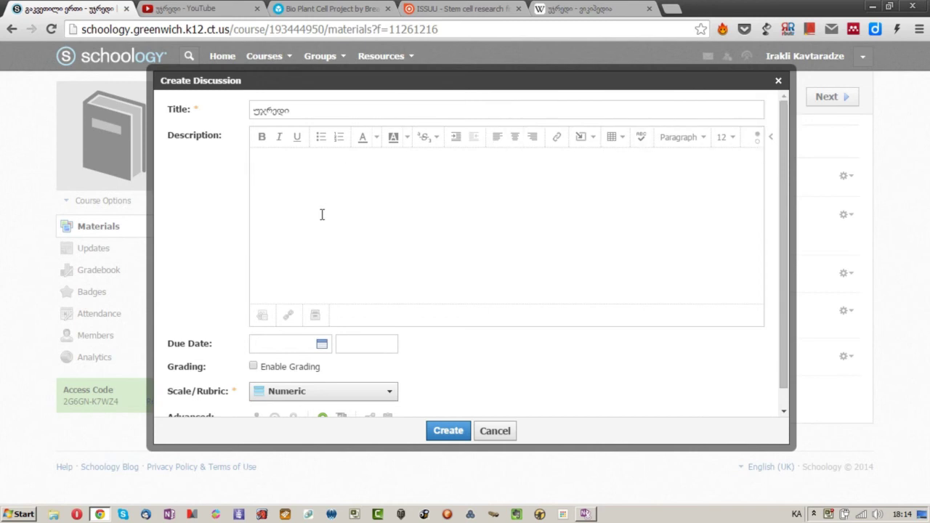
# Try out the grading option for the discussion, switch it off again and create the discussion ungraded
pyautogui.scroll(-1, 377, 223)
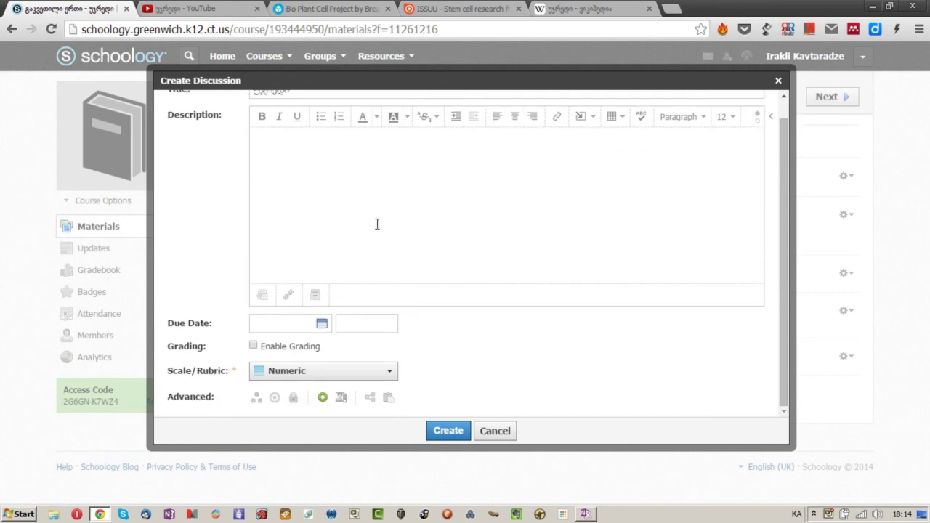
pyautogui.scroll(1, 377, 224)
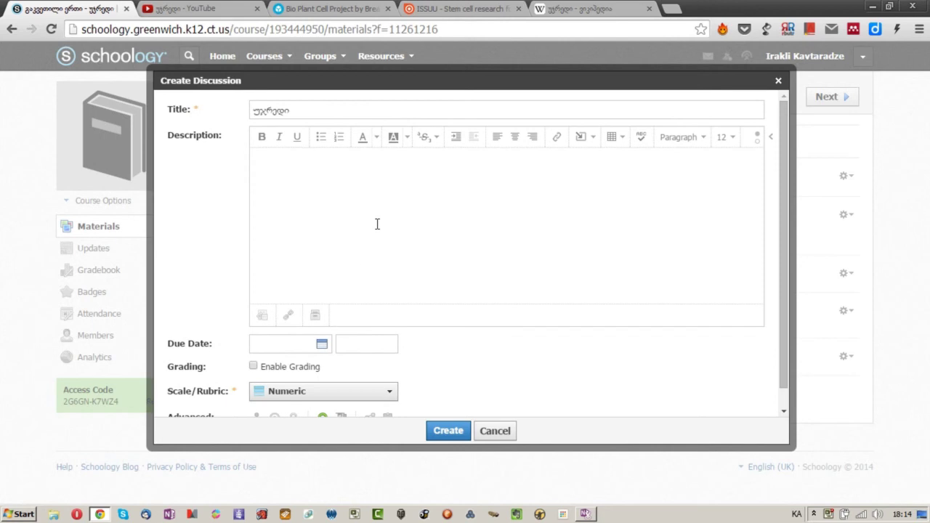
pyautogui.click(253, 367)
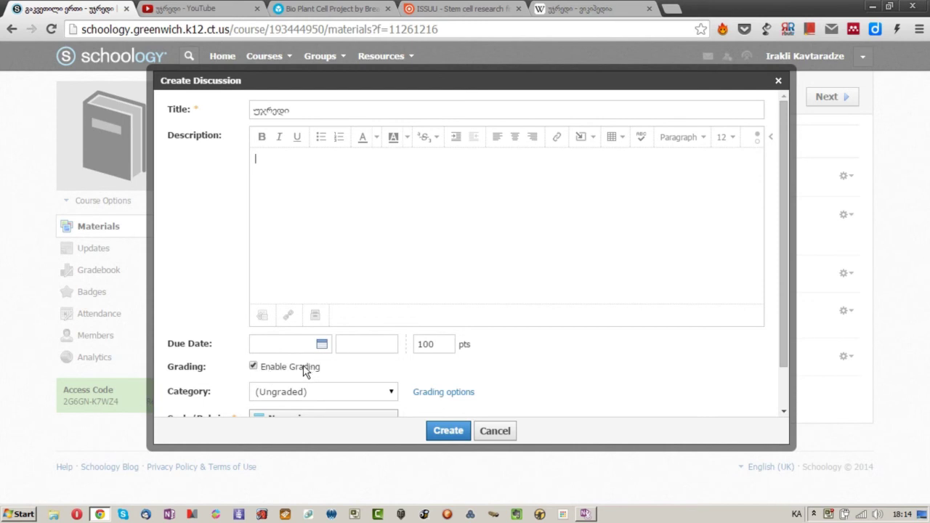
pyautogui.click(253, 367)
pyautogui.click(449, 430)
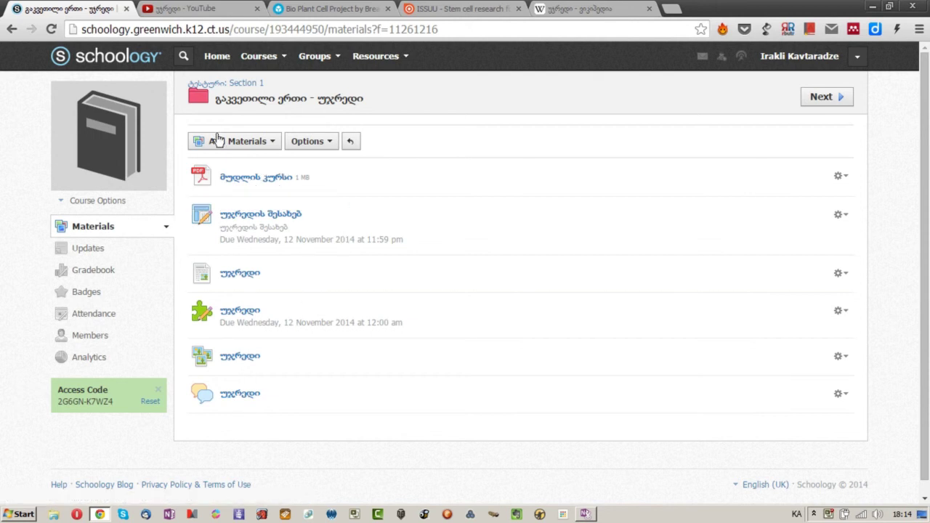
# Import the presentation სემინარი 1.pptx from the personal resources into the lesson folder
pyautogui.click(256, 143)
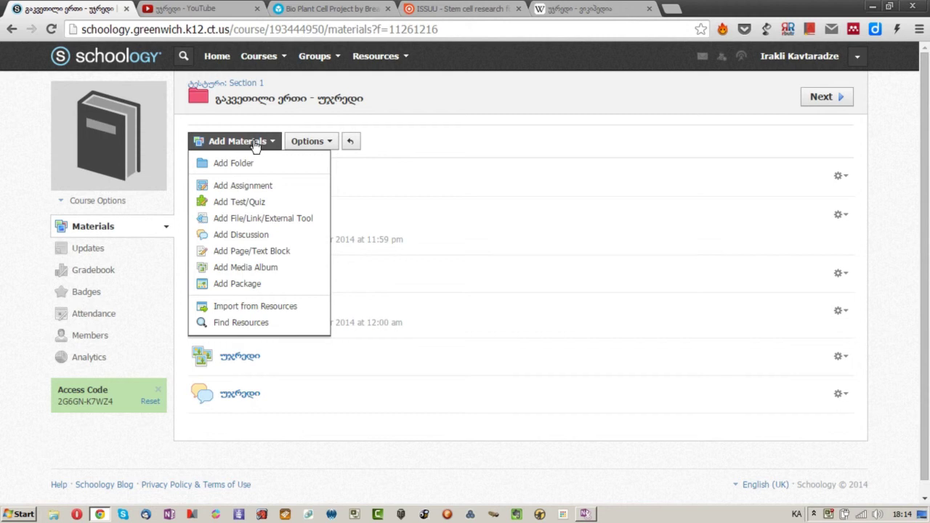
pyautogui.click(295, 311)
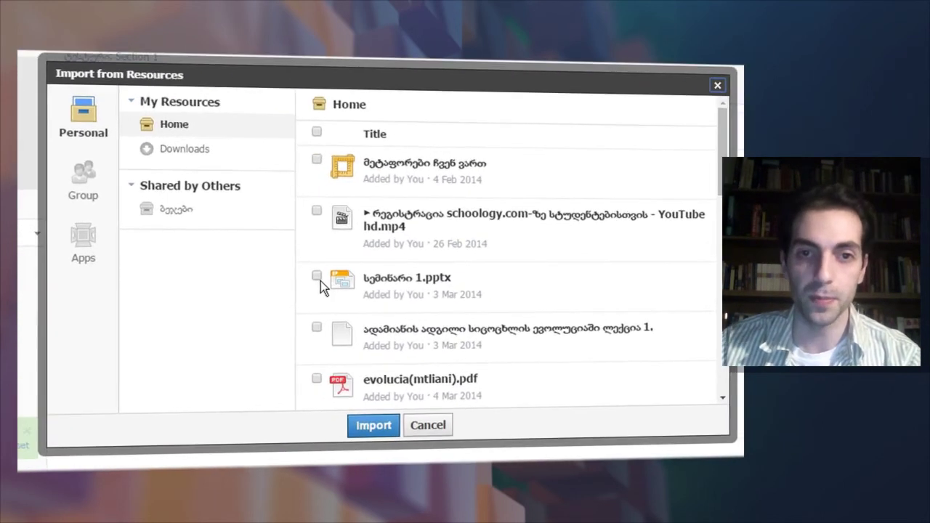
pyautogui.click(316, 281)
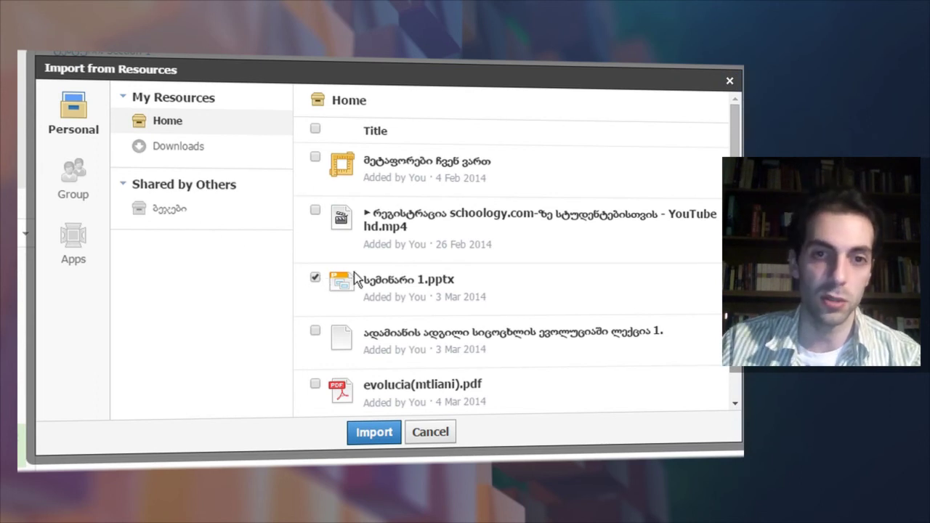
pyautogui.click(365, 432)
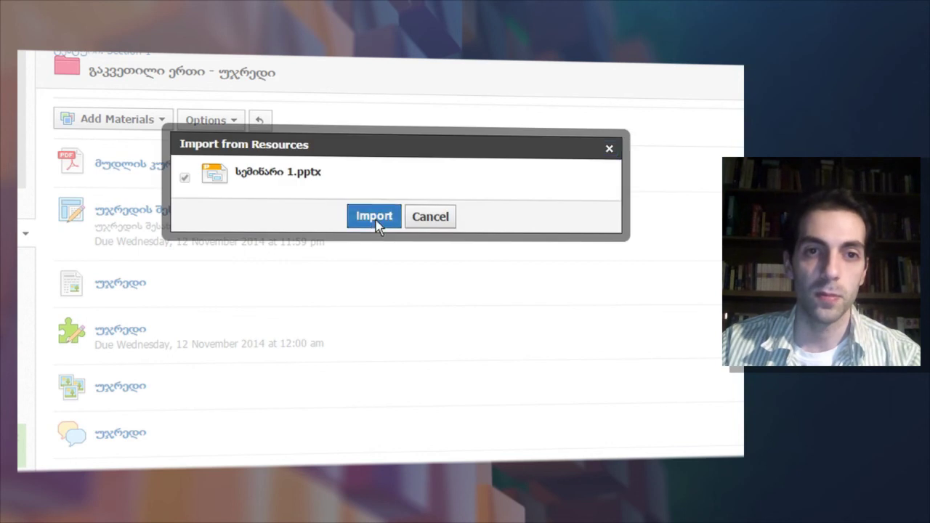
pyautogui.click(376, 220)
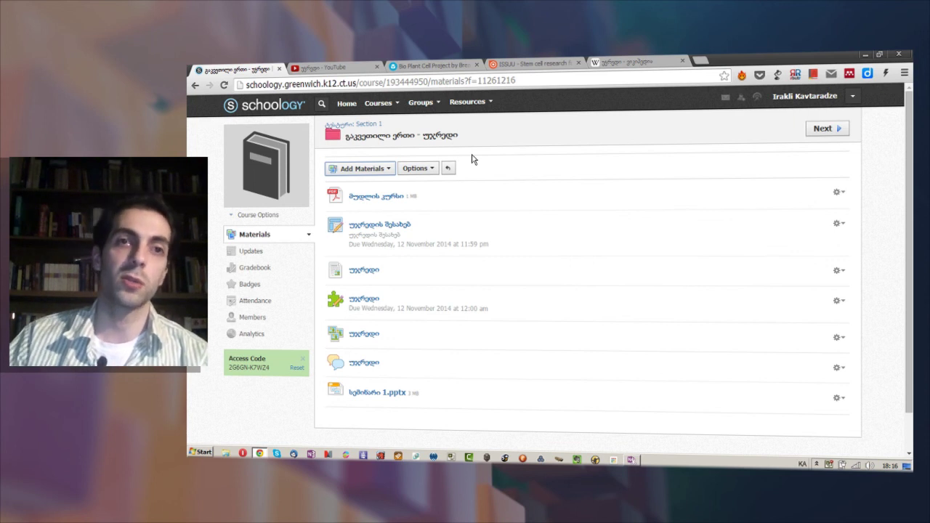
# Switch to the course ინფორმაციულ-საკომუნიკაციო ტექნოლოგიები, reload its page and open its materials
pyautogui.click(380, 103)
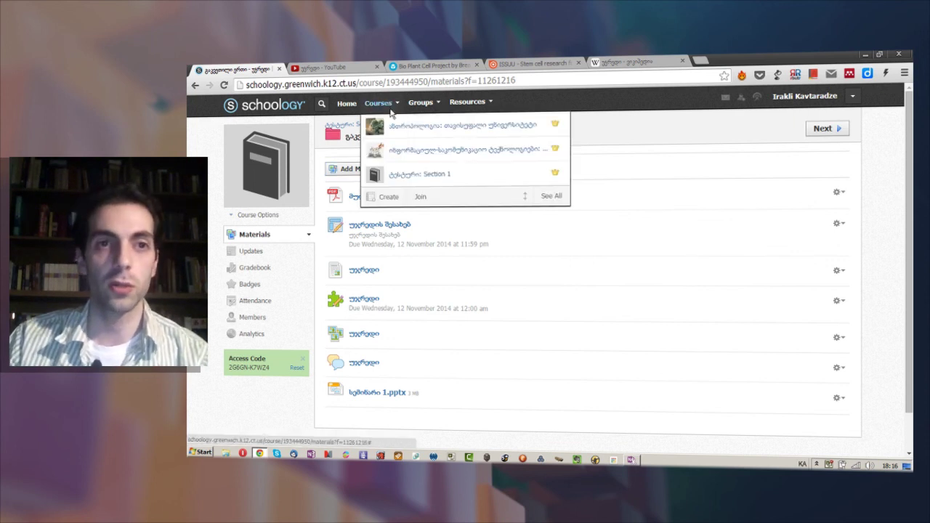
pyautogui.click(407, 161)
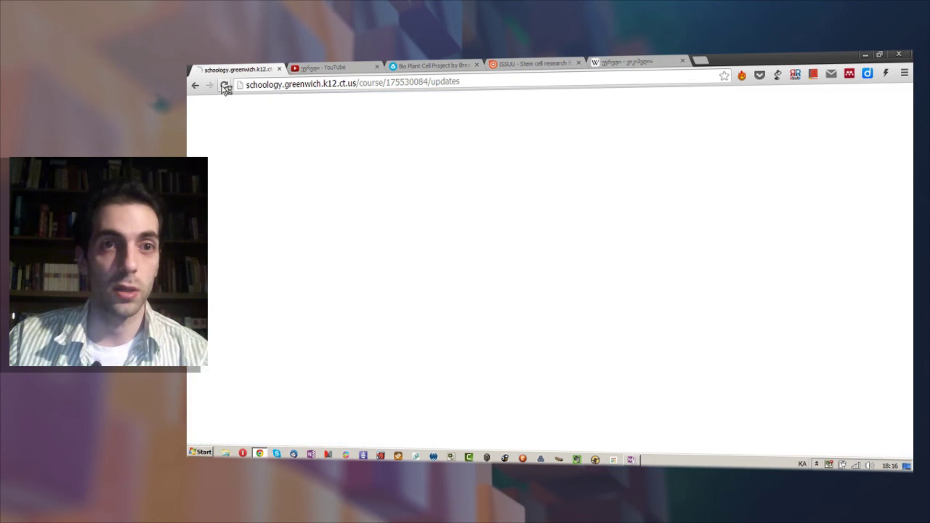
pyautogui.click(224, 85)
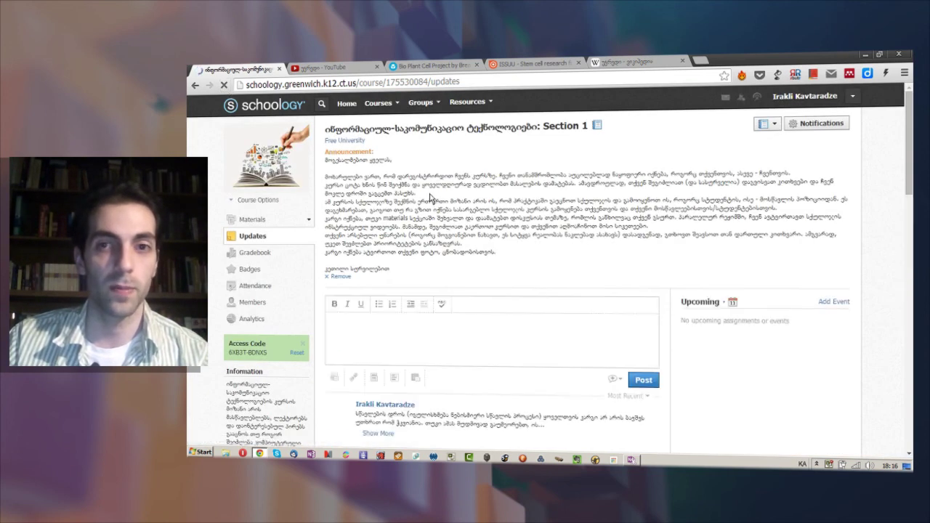
pyautogui.click(258, 220)
# Expand the სტატიები, წიგნები, ვიდეო მასალა and განხილვები folders and review how the course materials are organised
pyautogui.scroll(-4, 414, 236)
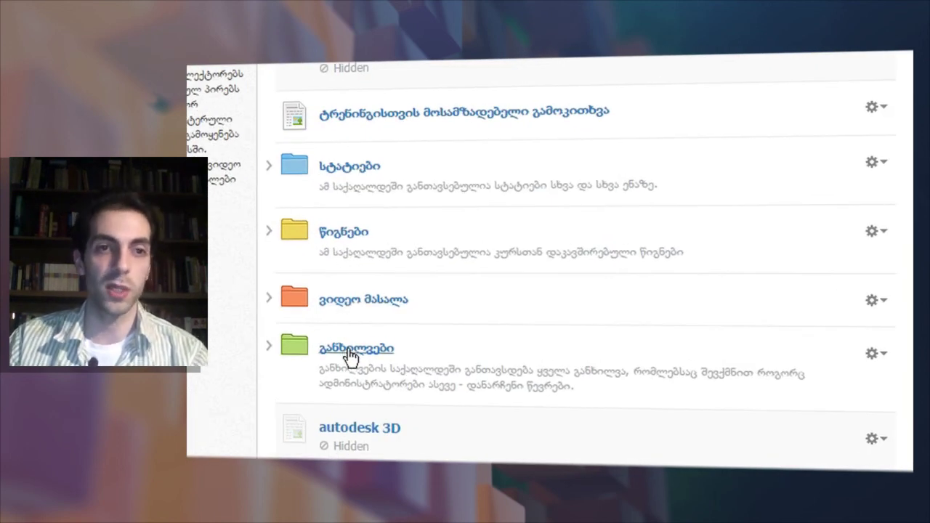
pyautogui.click(271, 167)
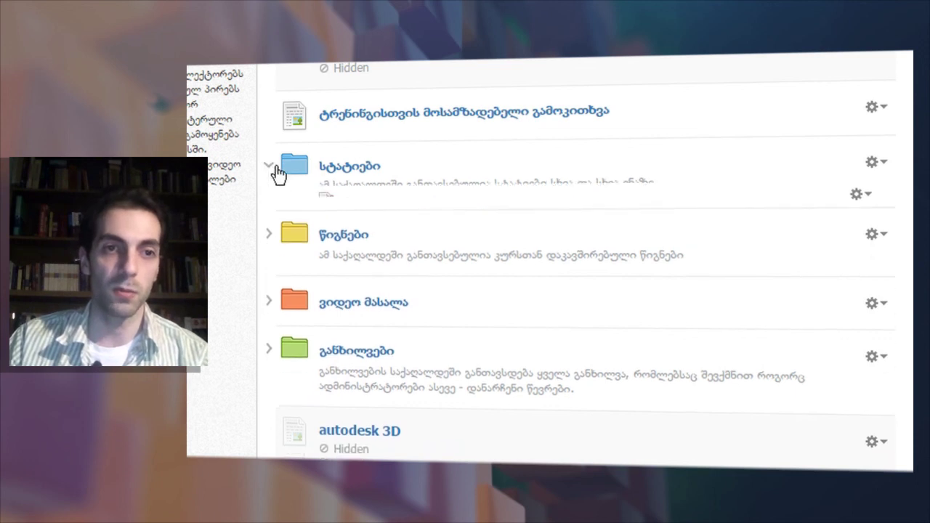
pyautogui.click(269, 239)
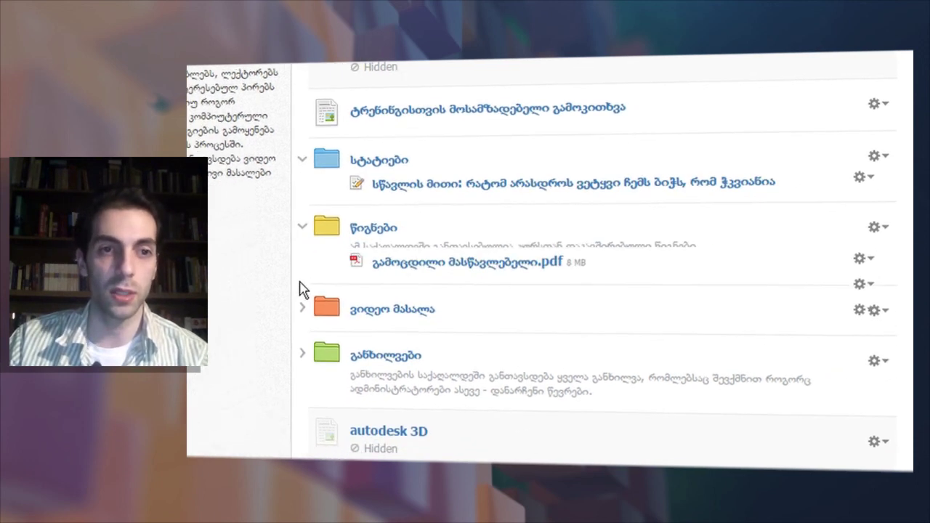
pyautogui.click(268, 304)
pyautogui.click(386, 442)
pyautogui.scroll(-3, 353, 327)
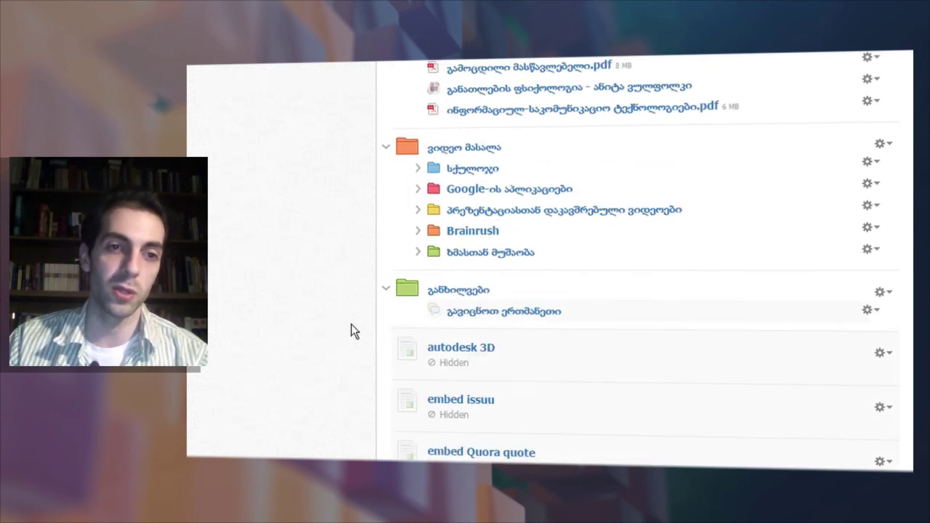
pyautogui.scroll(10, 342, 267)
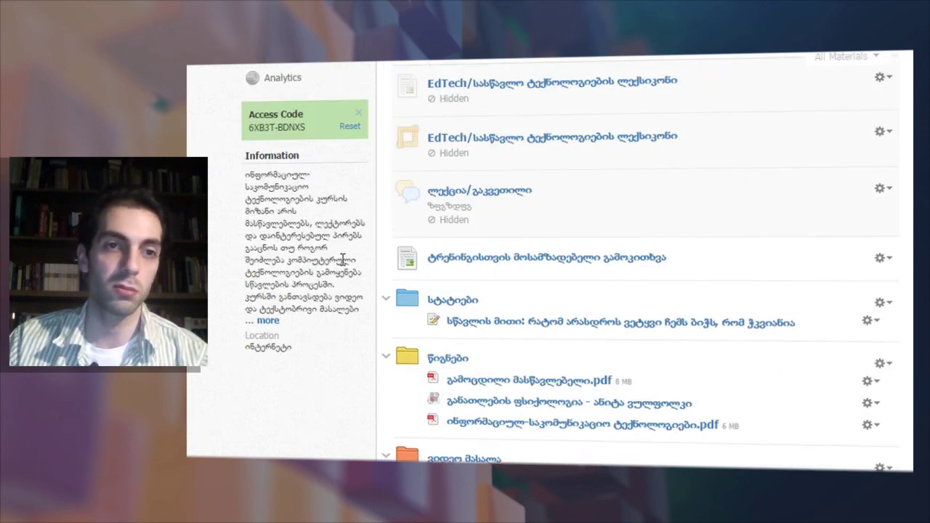